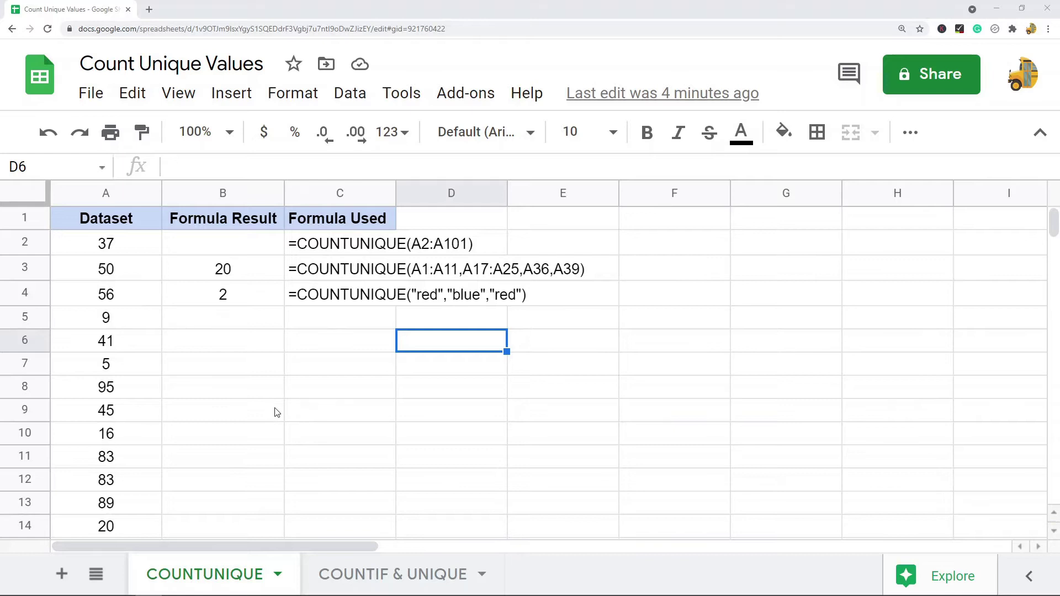
- Start a COUNTUNIQUE formula in B2 by typing =countu and accepting the suggestion
click(227, 247)
double_click(226, 244)
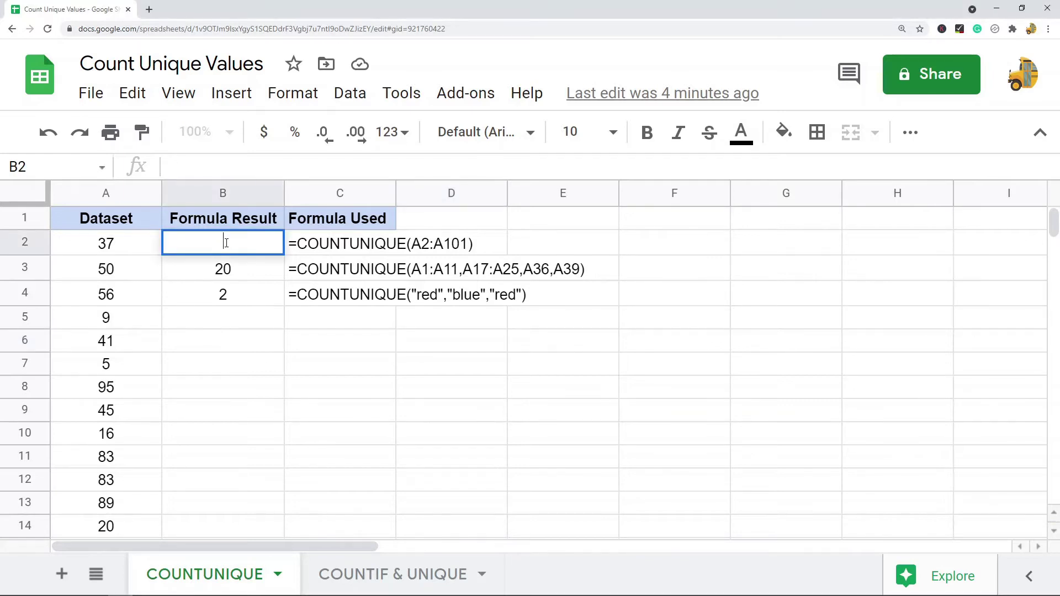
text(=)
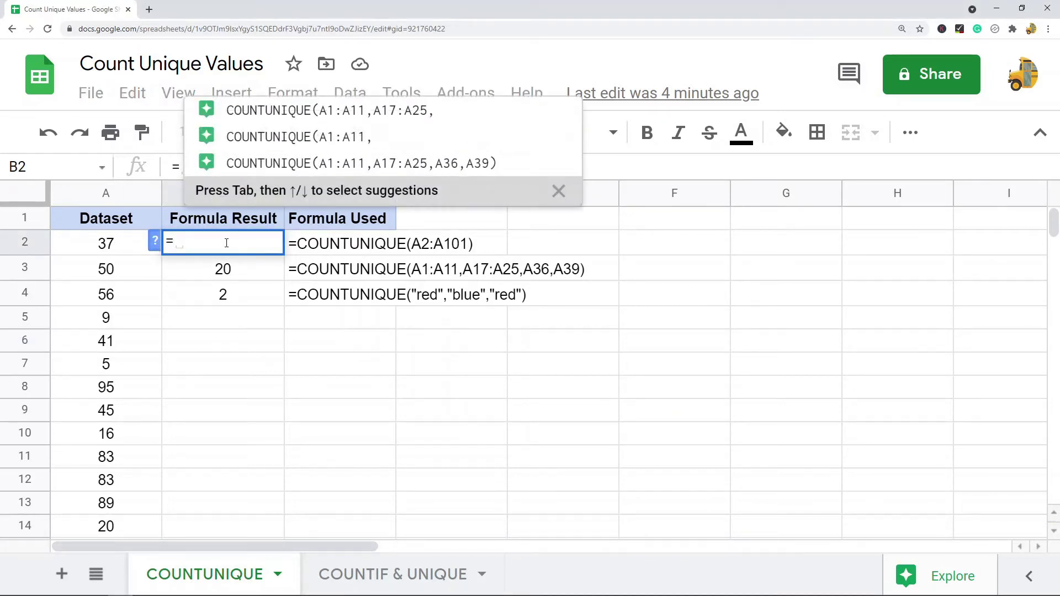
text(countu)
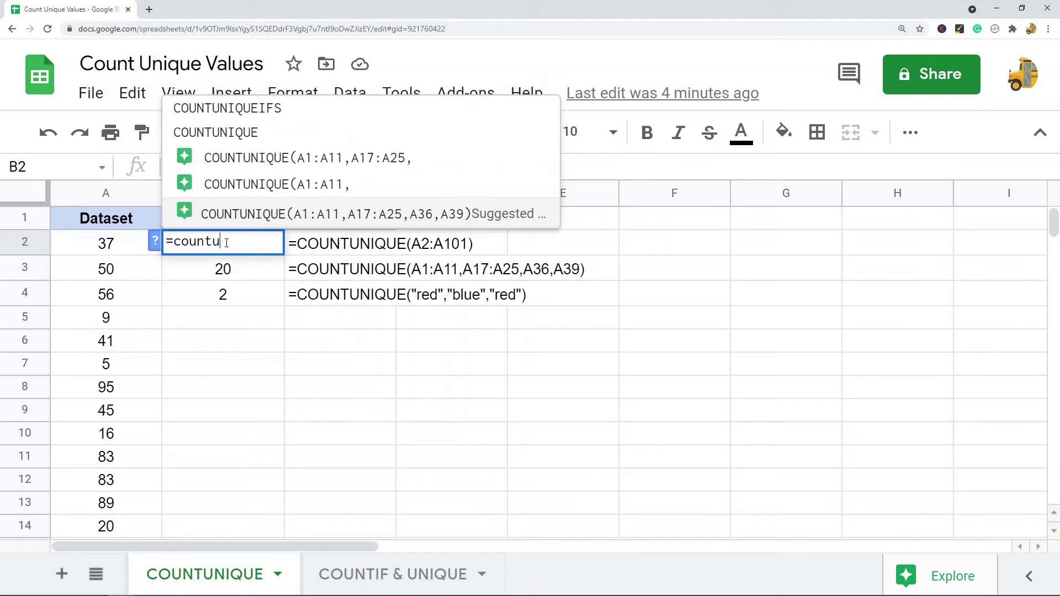
key(Tab)
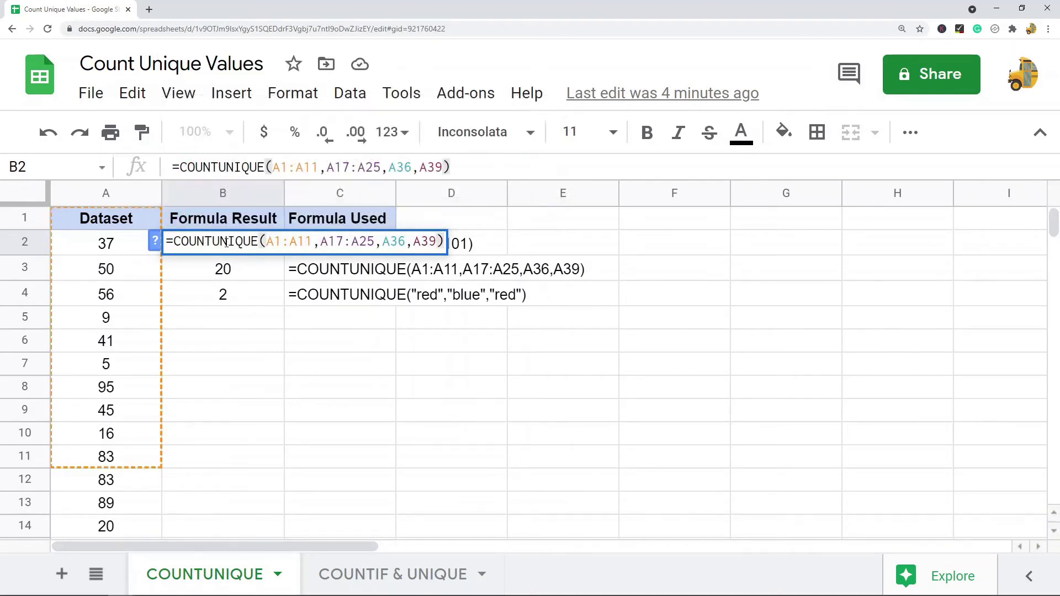
click(118, 241)
- Replace the formula's arguments with the range A2:A101 so B2 returns 65
click(183, 243)
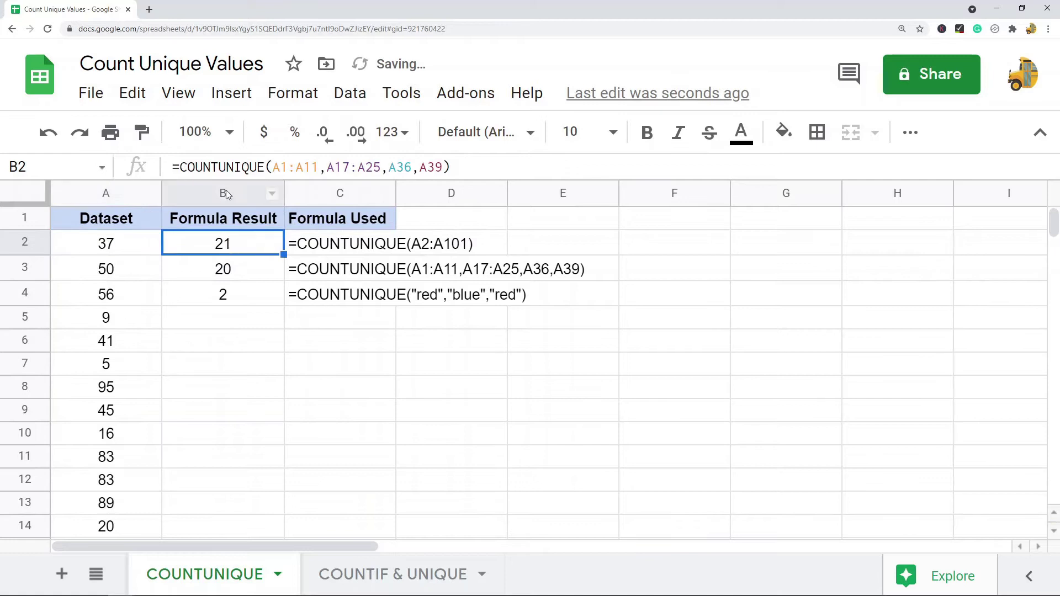
drag(445, 168, 272, 167)
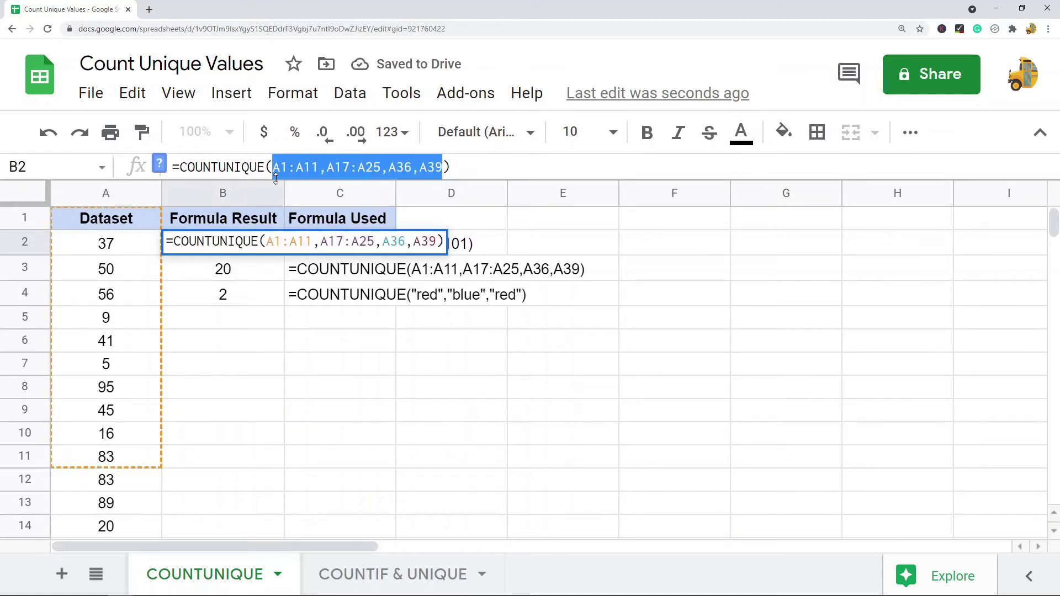
key(BackSpace)
click(134, 244)
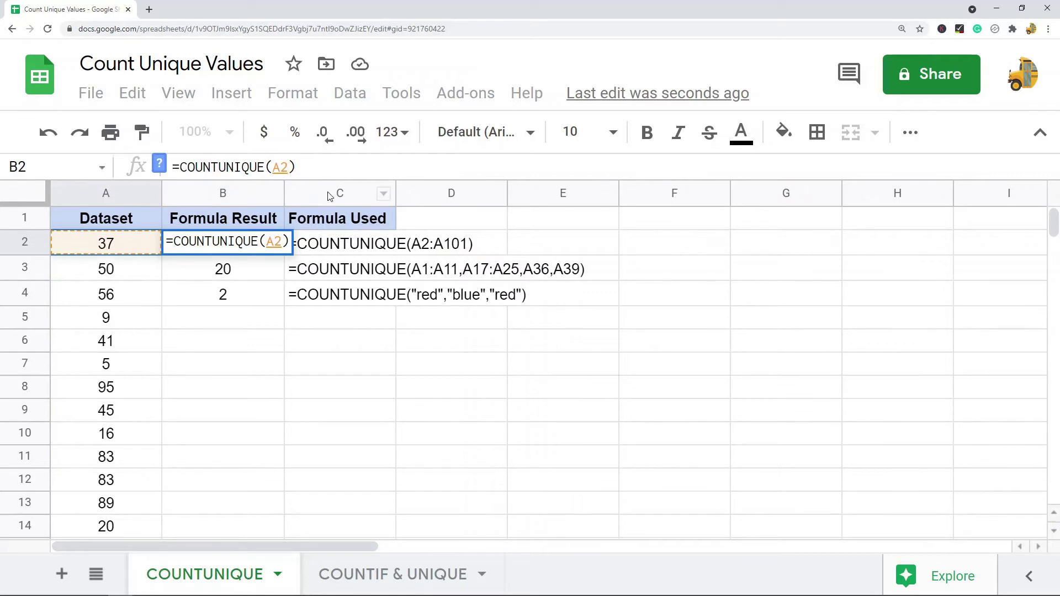
scroll(133, 420, down, 20)
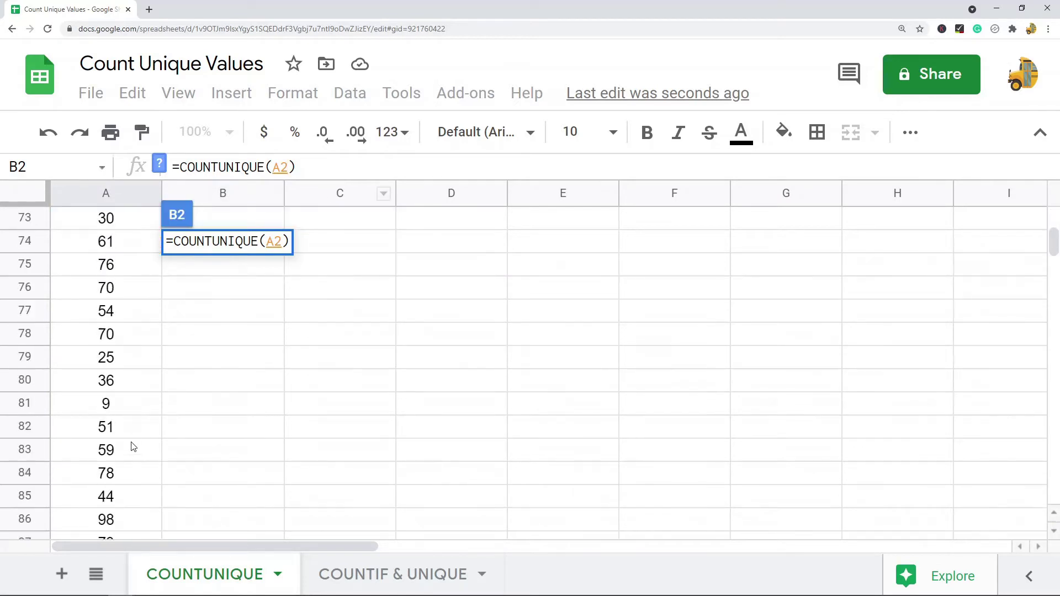
scroll(133, 441, up, 3)
shift+click(106, 495)
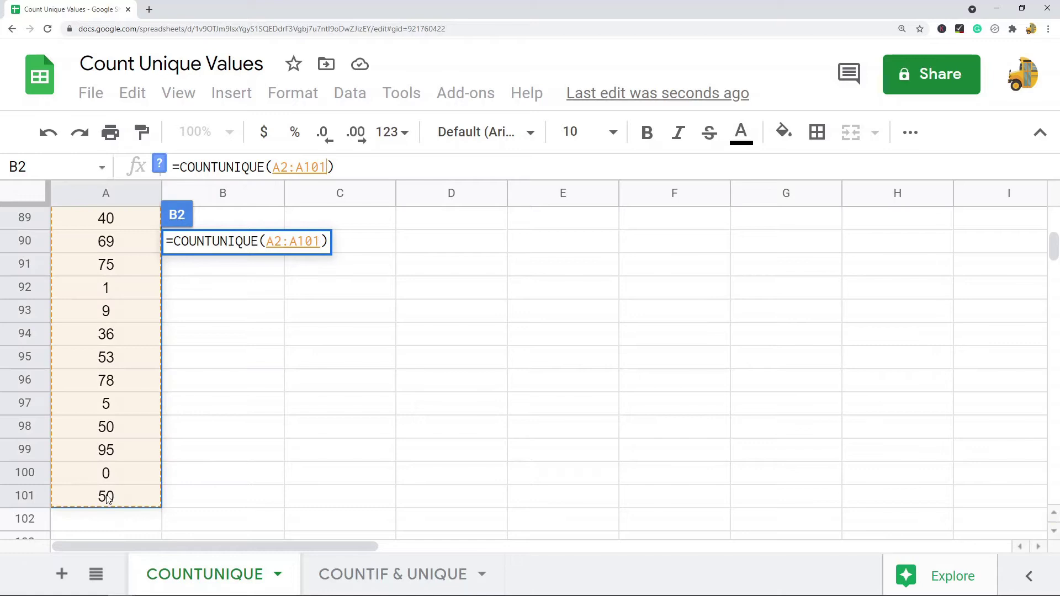
scroll(421, 352, up, 20)
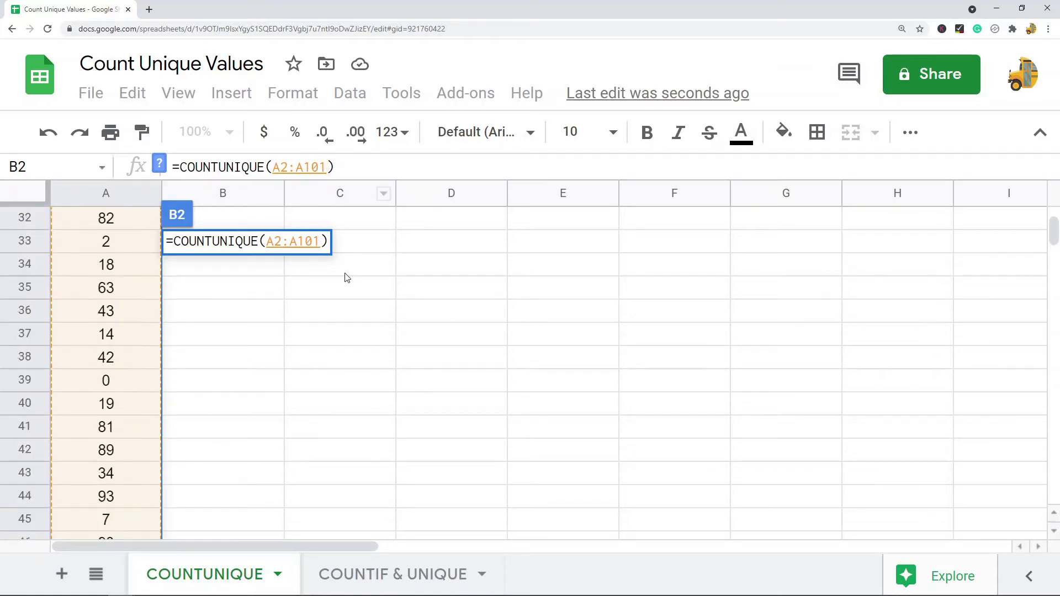
click(336, 168)
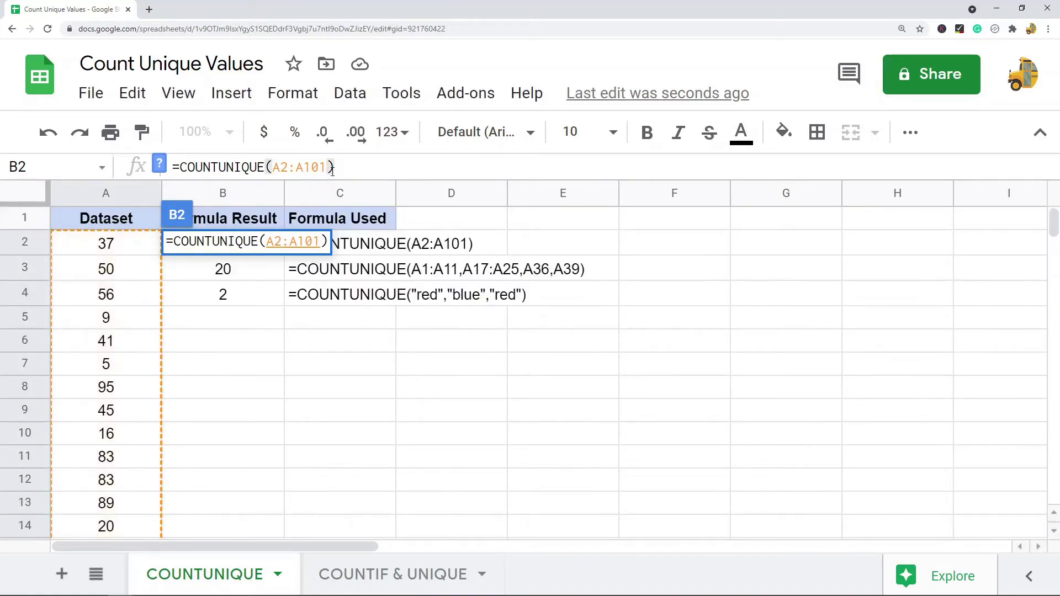
key(Return)
click(214, 247)
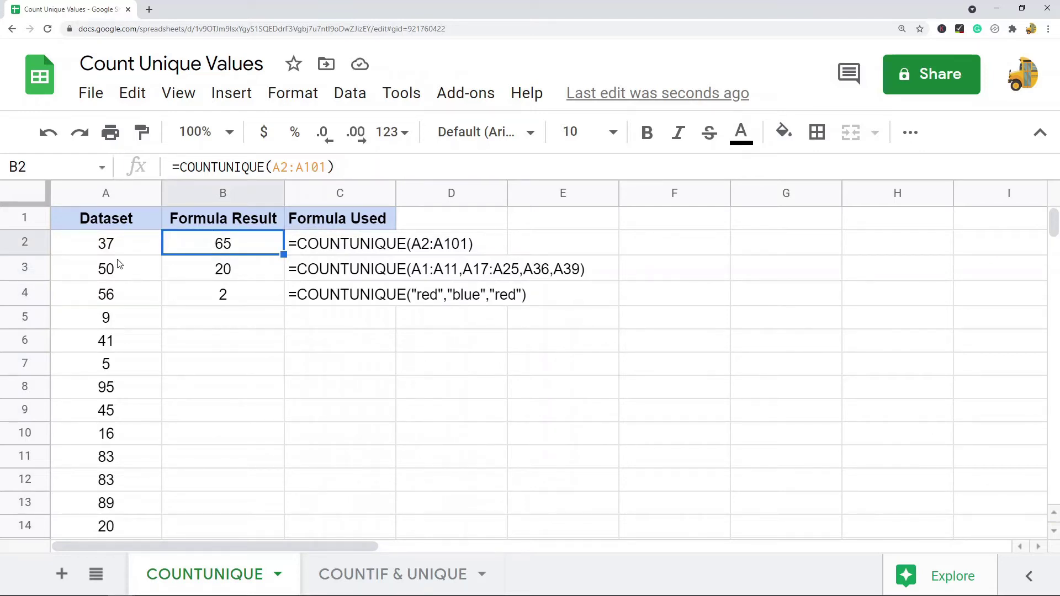
drag(123, 250, 126, 351)
click(295, 389)
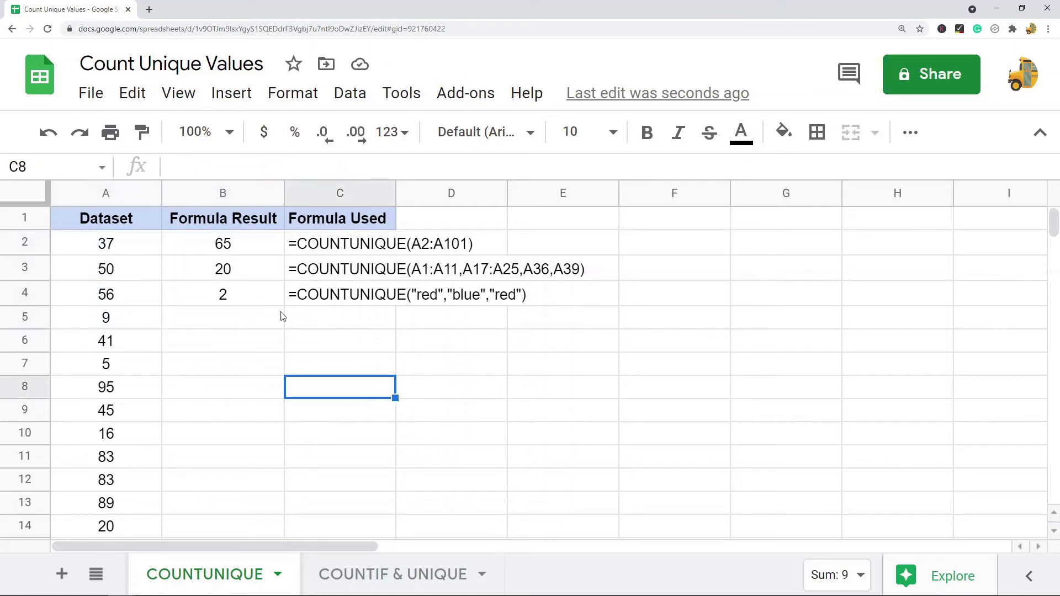
click(251, 247)
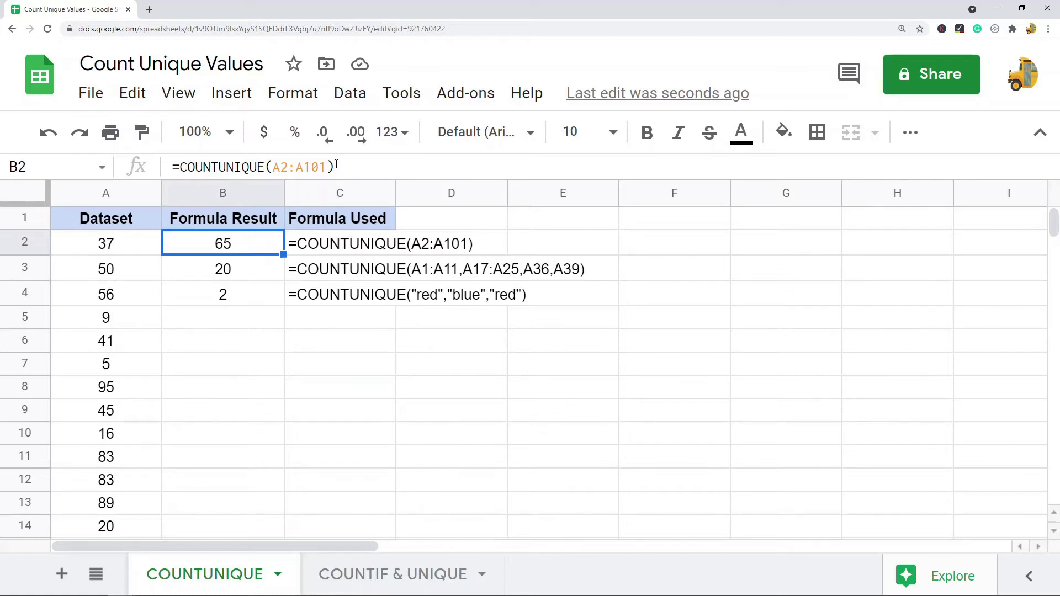
click(268, 369)
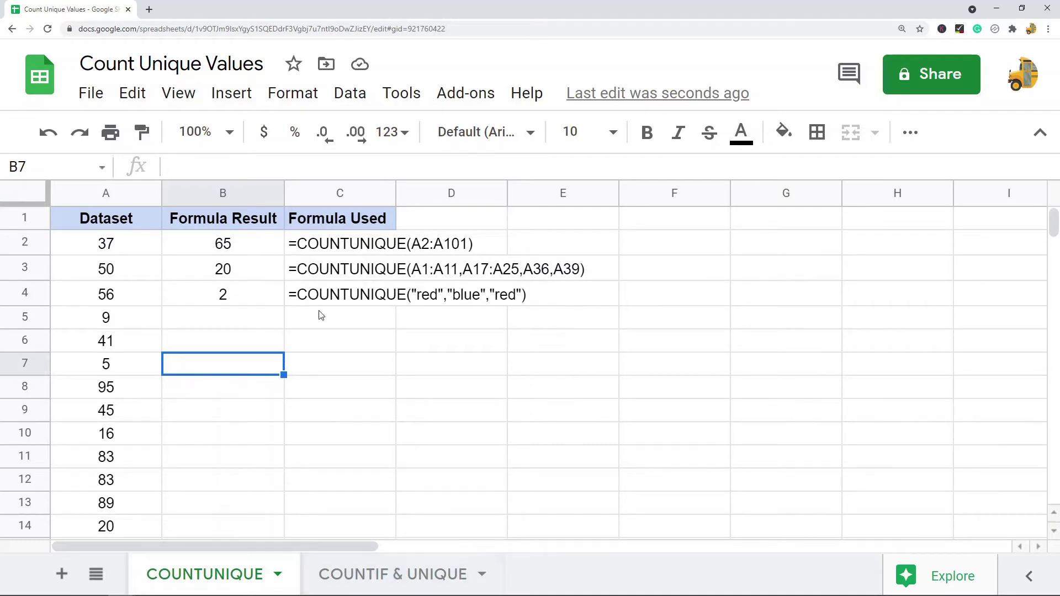
click(246, 346)
drag(247, 347, 246, 390)
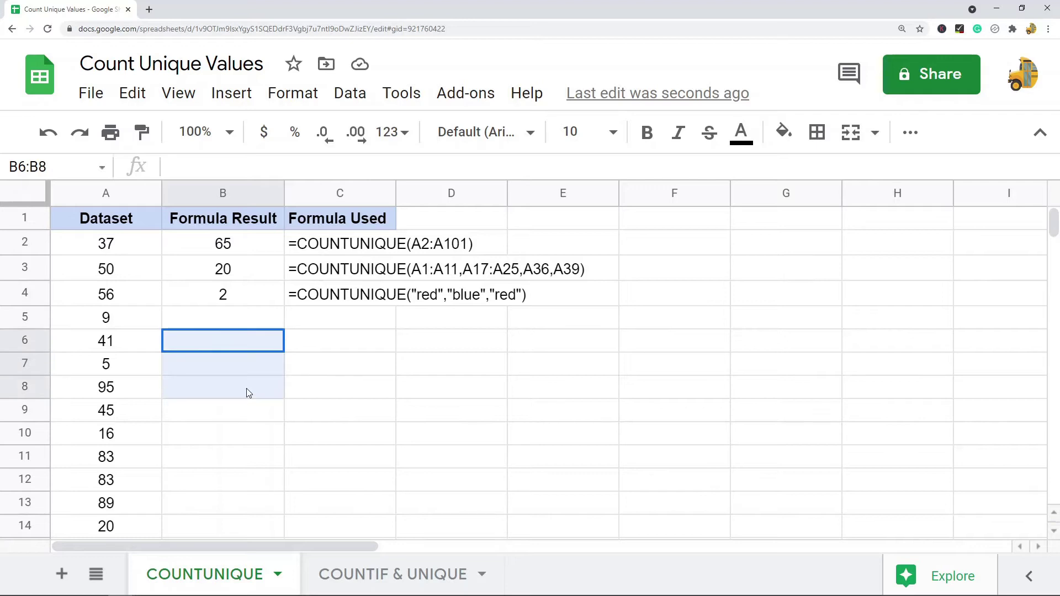
drag(324, 346, 323, 390)
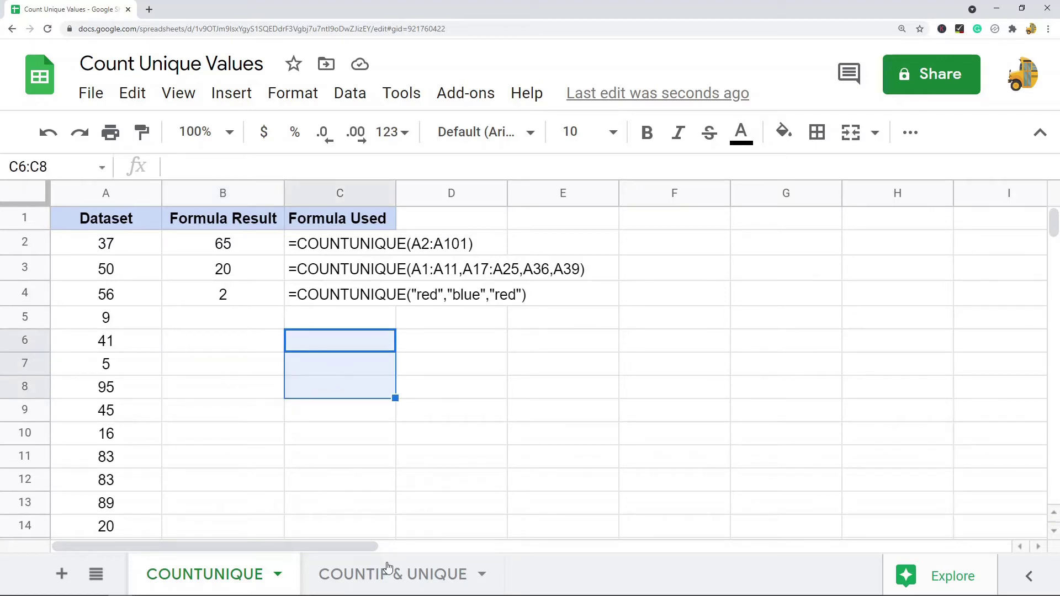
click(415, 585)
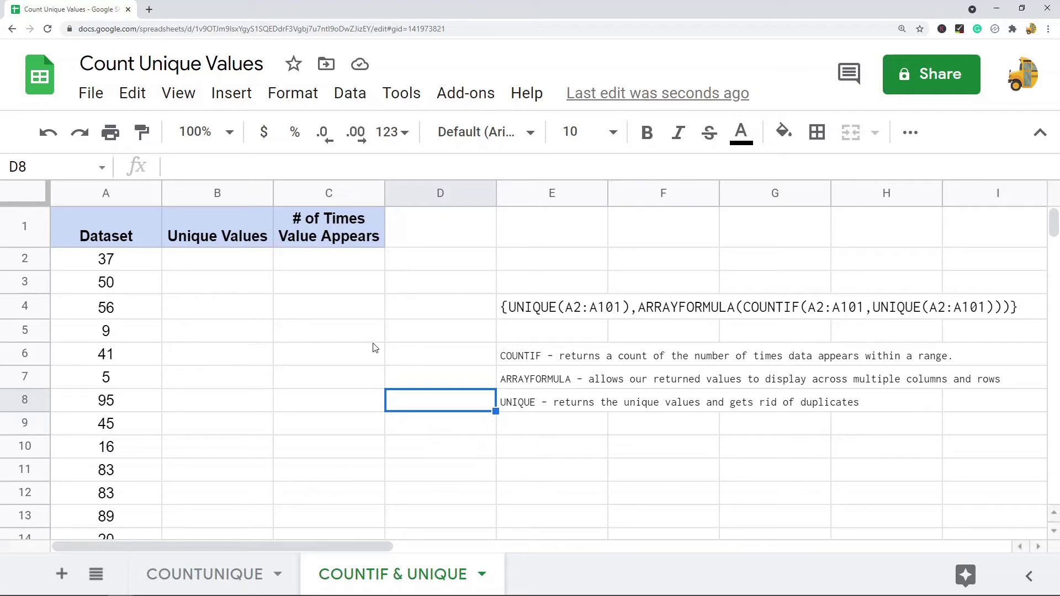
click(223, 264)
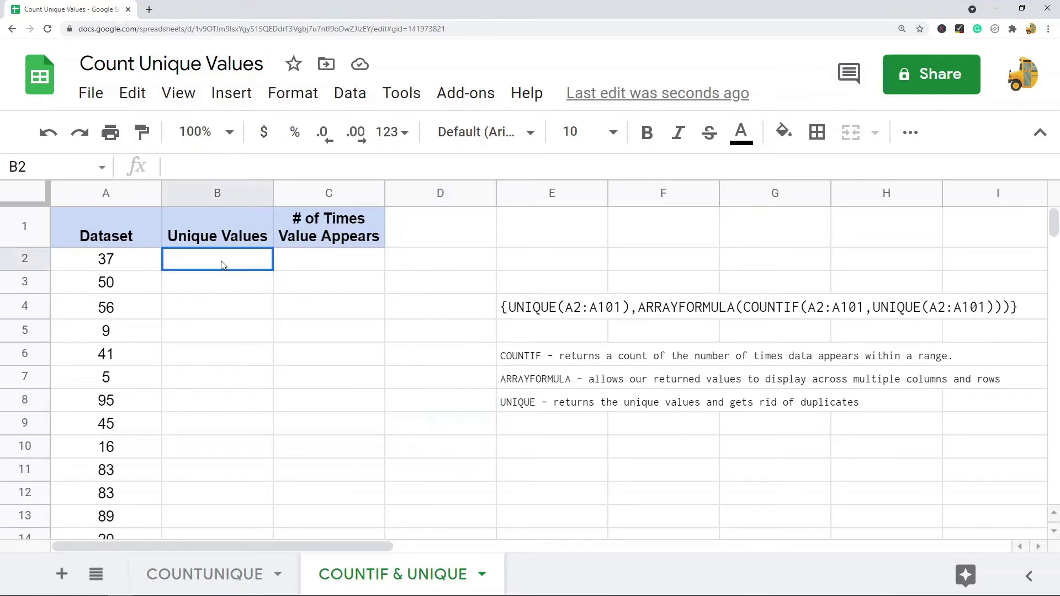
drag(223, 265, 219, 286)
click(327, 266)
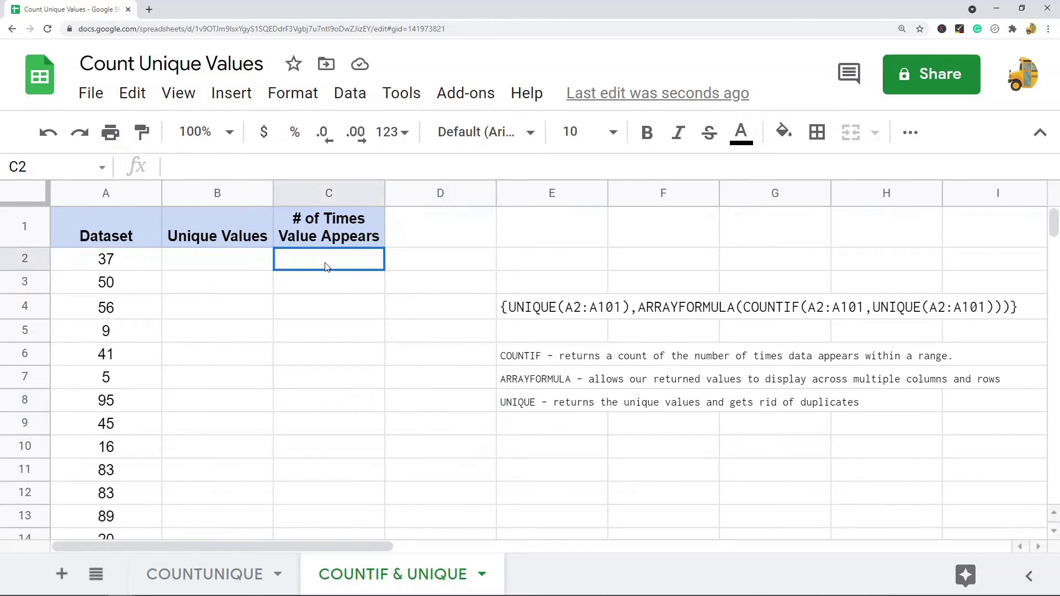
drag(327, 266, 329, 284)
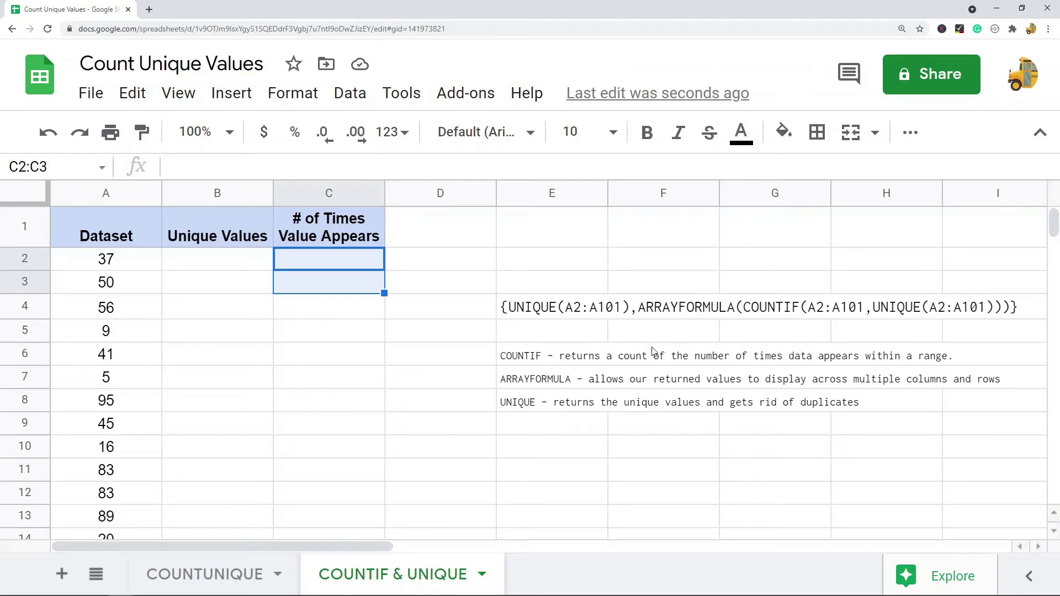
click(531, 362)
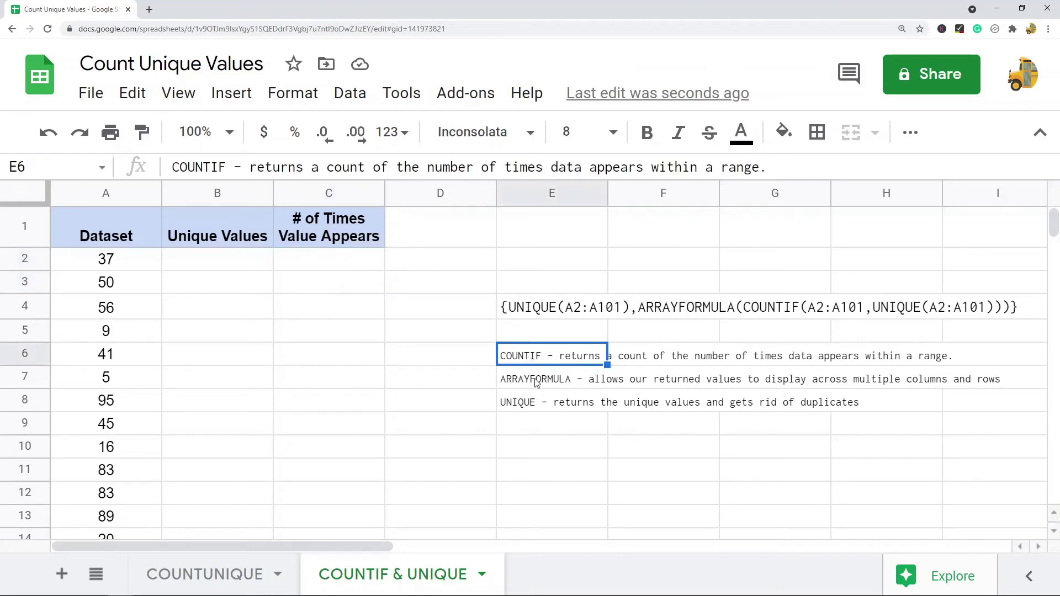
click(534, 379)
click(534, 407)
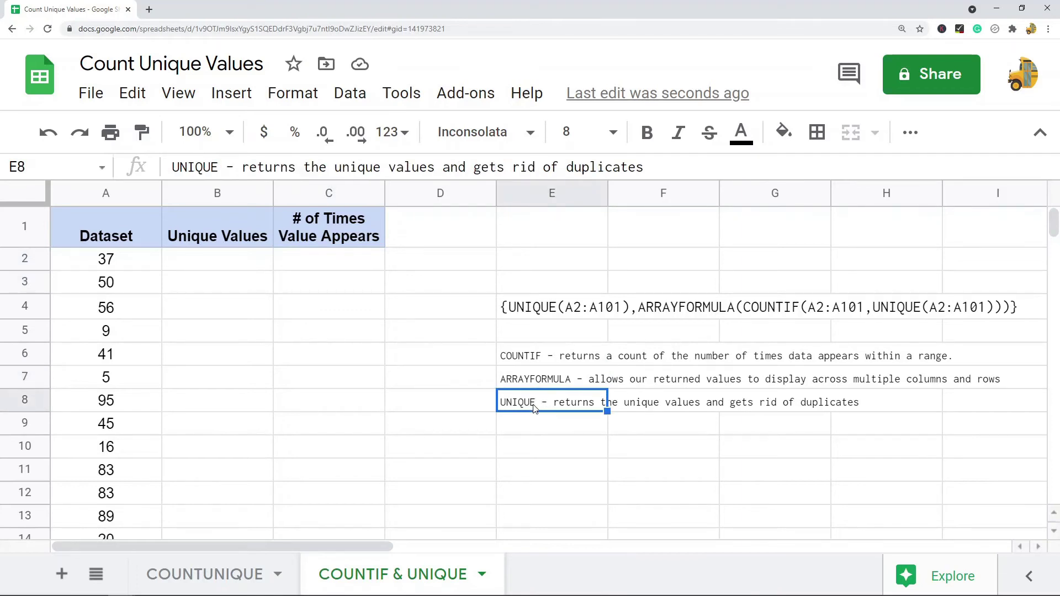
click(534, 360)
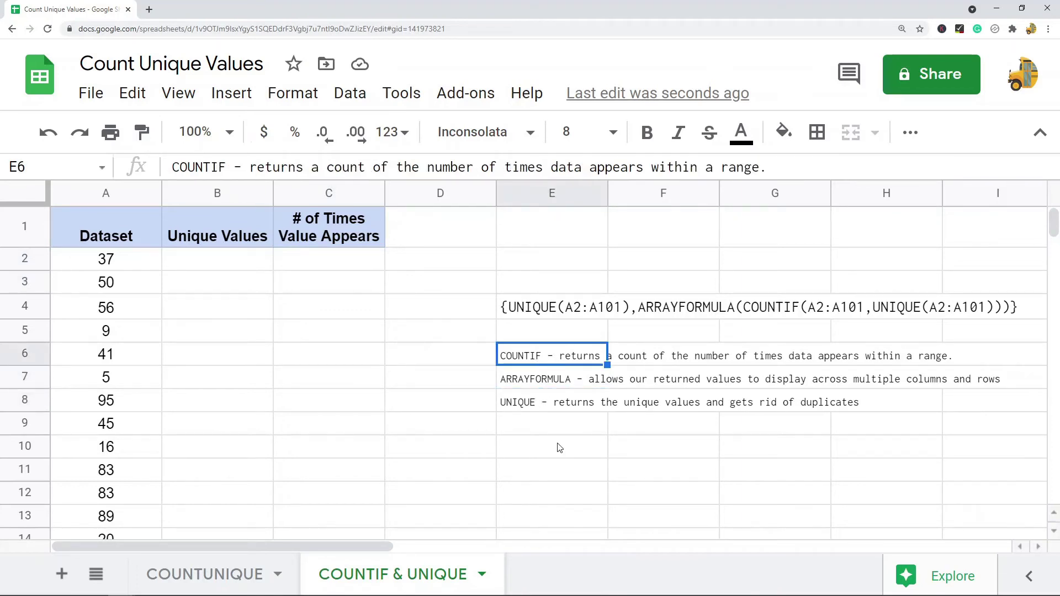
click(557, 431)
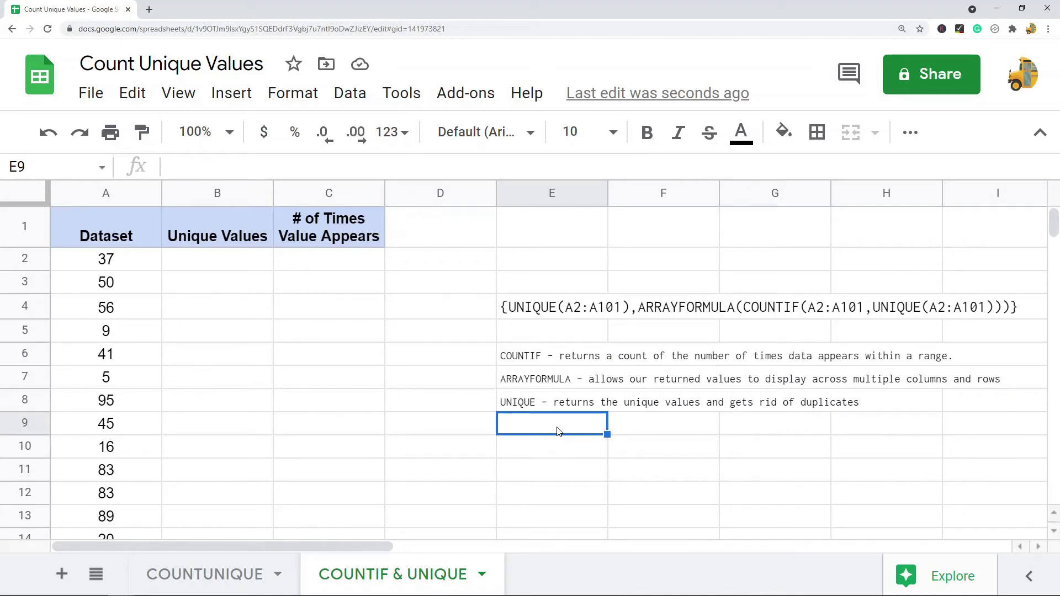
click(527, 383)
click(582, 473)
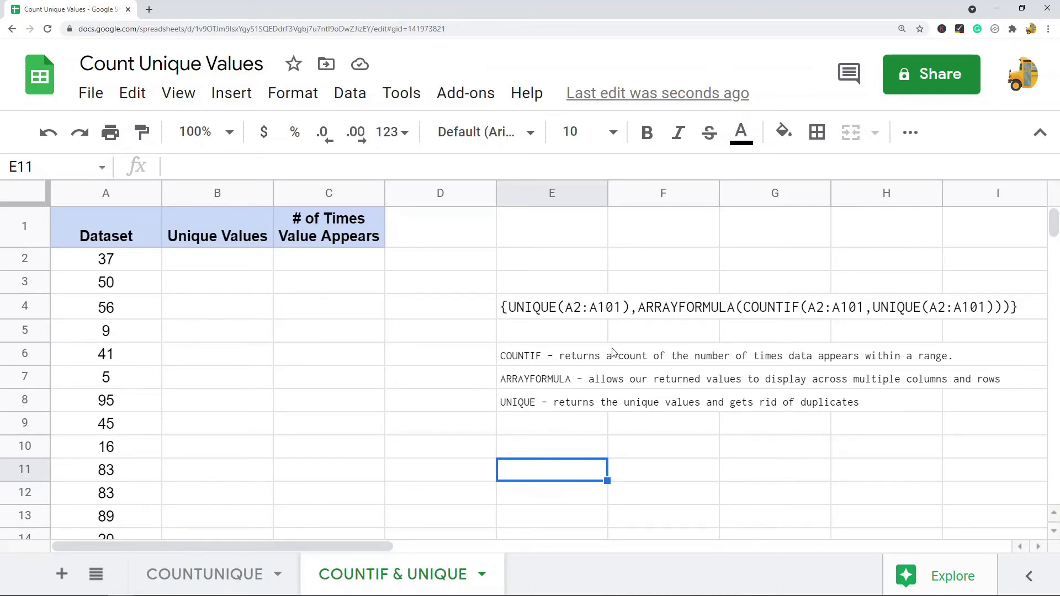
- Copy E4's combined UNIQUE/ARRAYFORMULA/COUNTIF formula into B2, prefixed with an equals sign
click(553, 313)
click(674, 167)
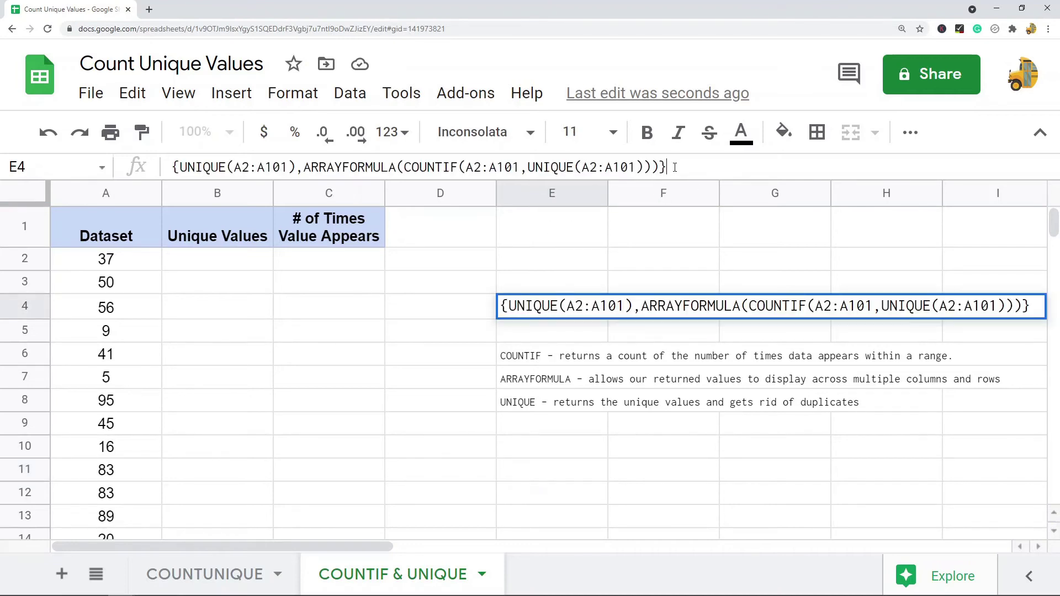
drag(674, 167, 169, 166)
key(ctrl+c)
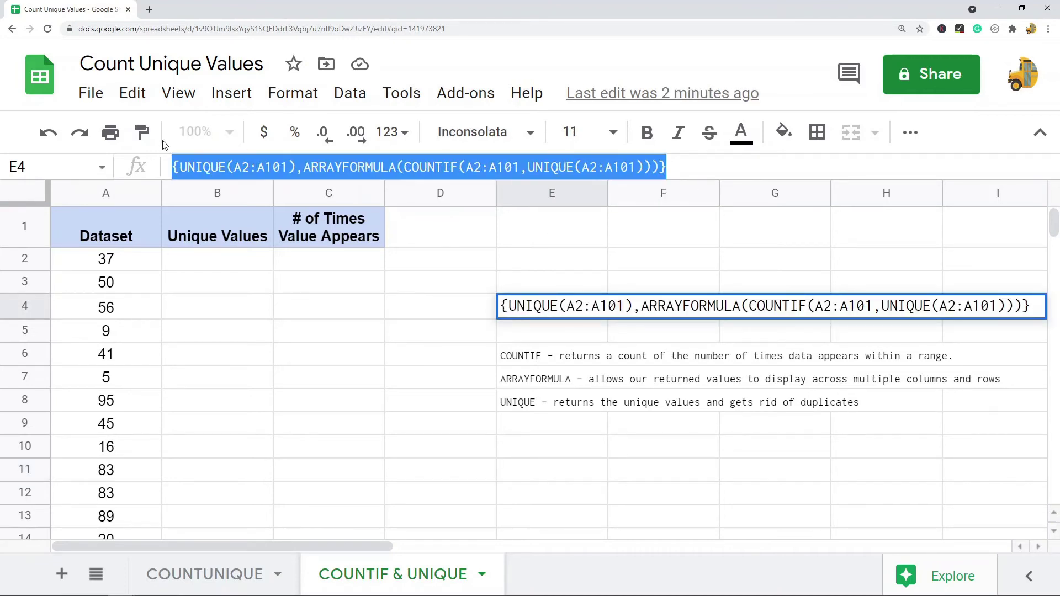
click(234, 260)
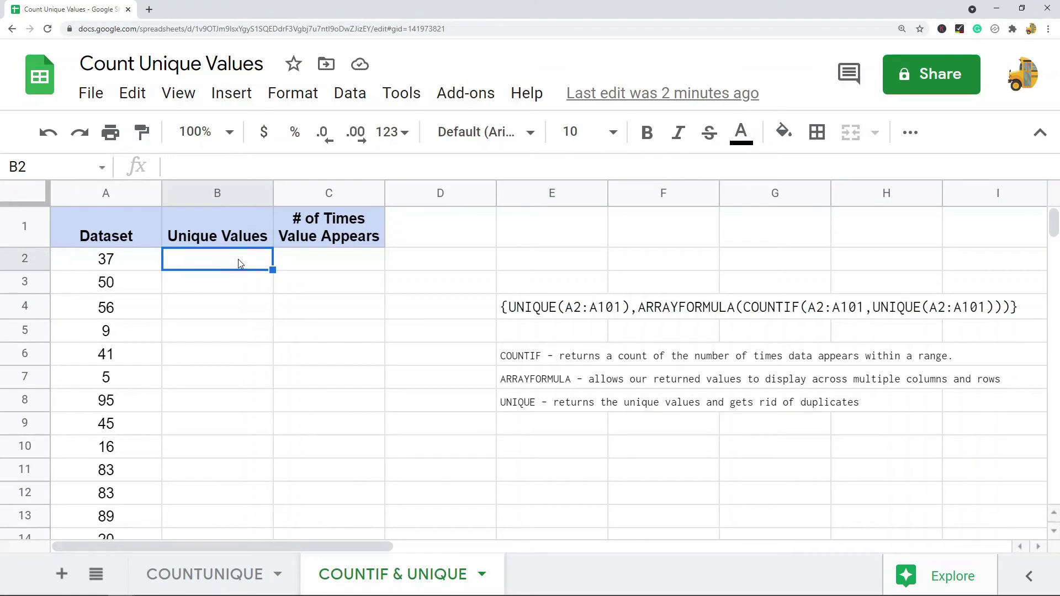
text(=)
key(ctrl+v)
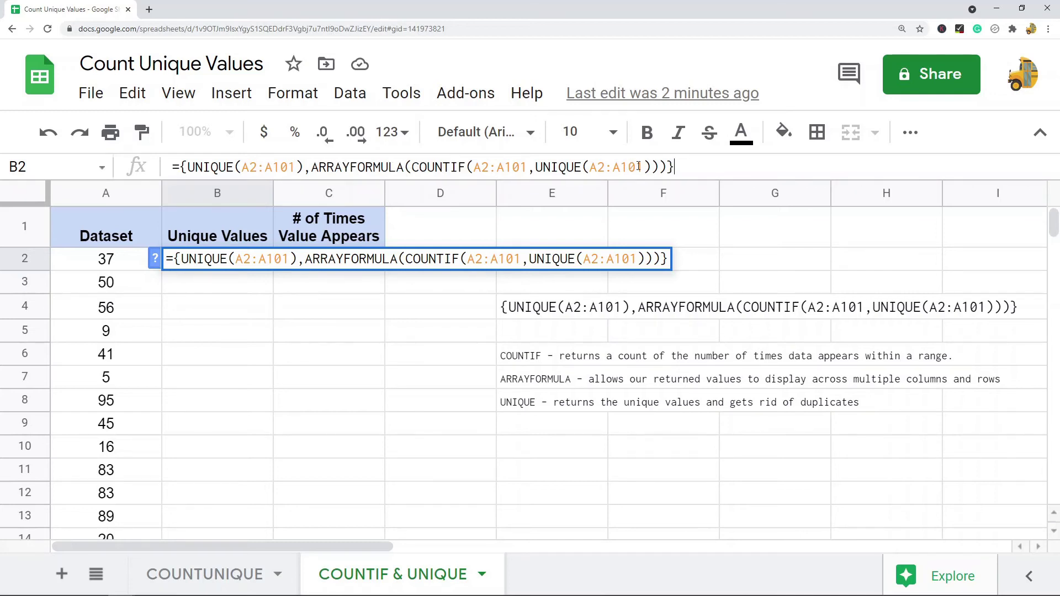
key(Return)
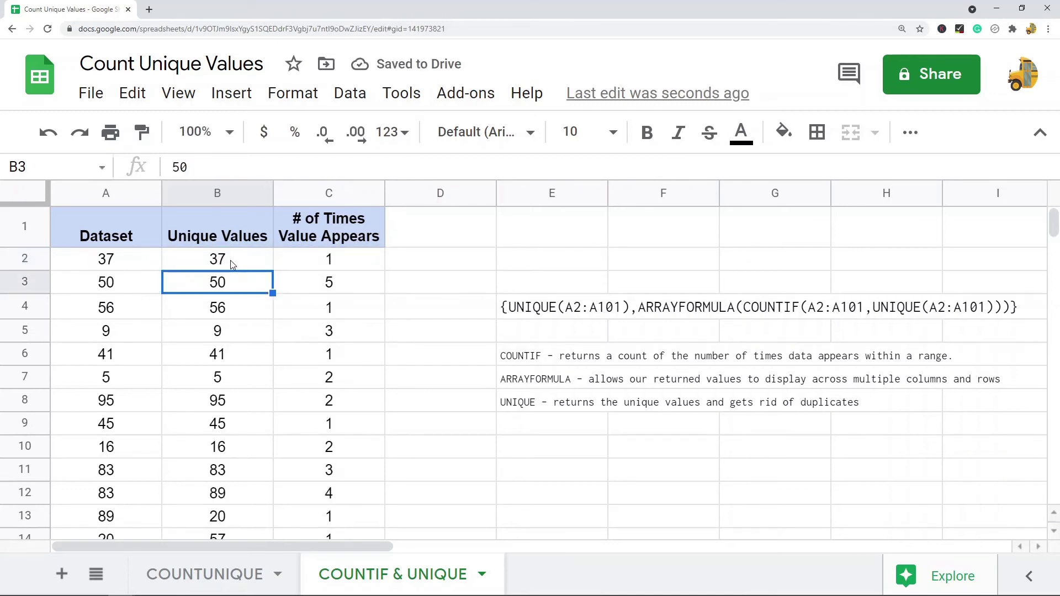
click(232, 264)
scroll(229, 287, down, 2)
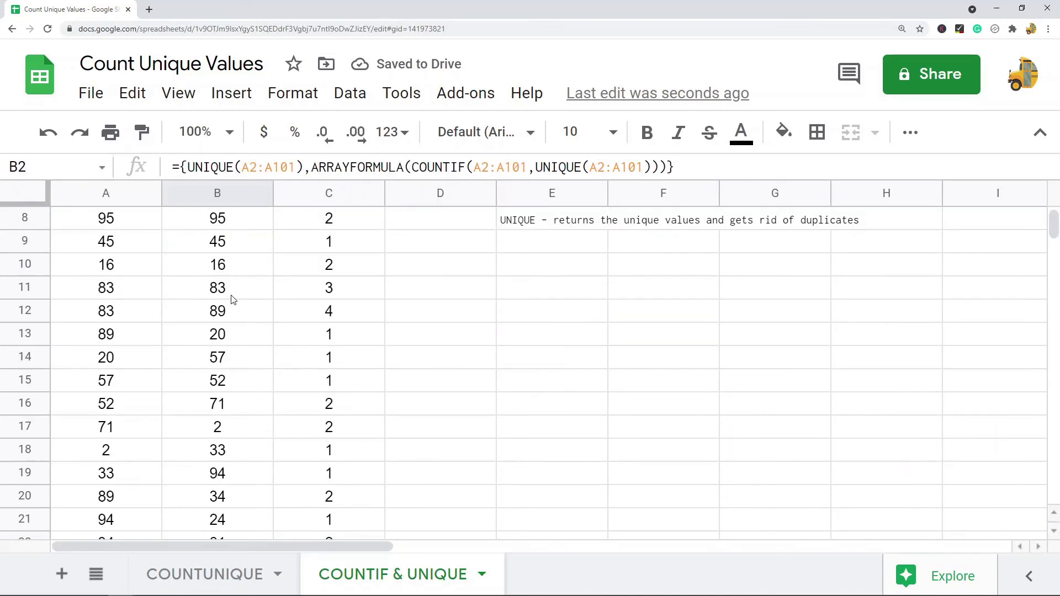
scroll(229, 329, up, 2)
click(327, 266)
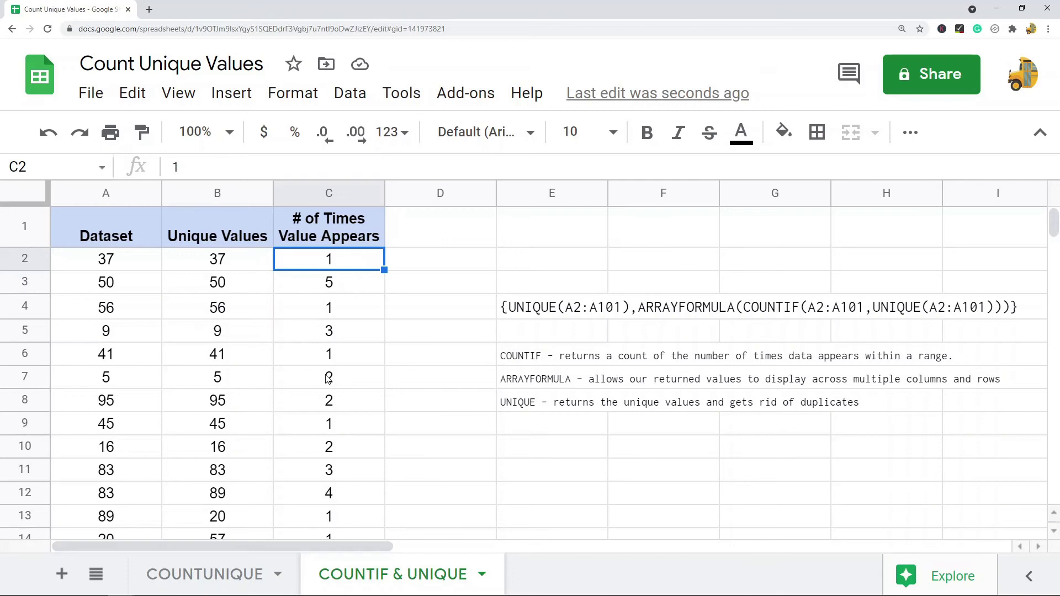
scroll(237, 267, down, 3)
scroll(238, 270, up, 3)
scroll(236, 273, down, 10)
scroll(233, 278, down, 10)
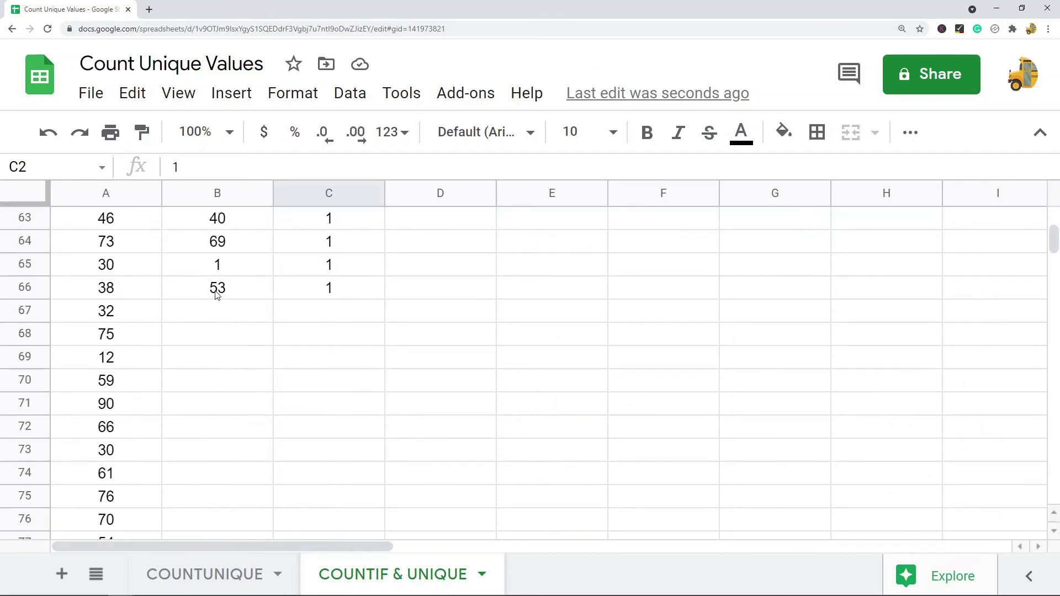
click(20, 288)
scroll(290, 326, up, 20)
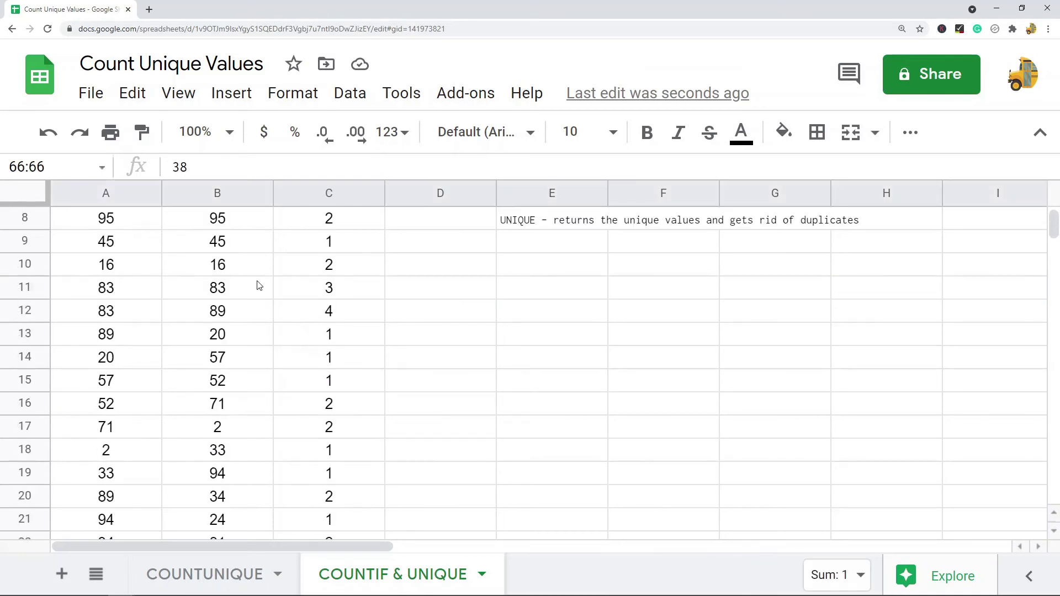
click(25, 223)
scroll(345, 358, down, 15)
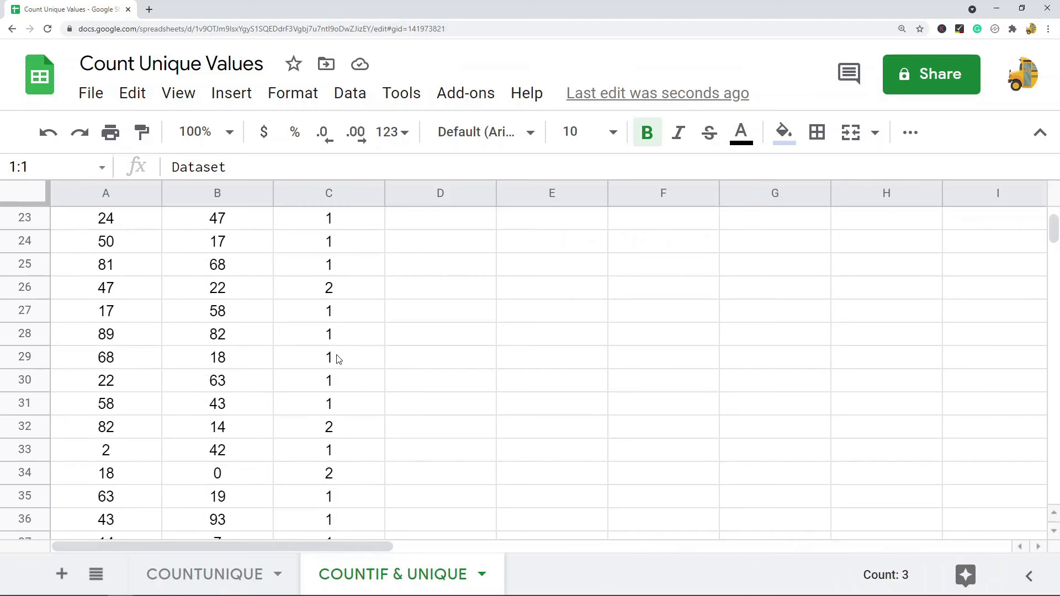
scroll(231, 402, down, 6)
scroll(330, 405, up, 5)
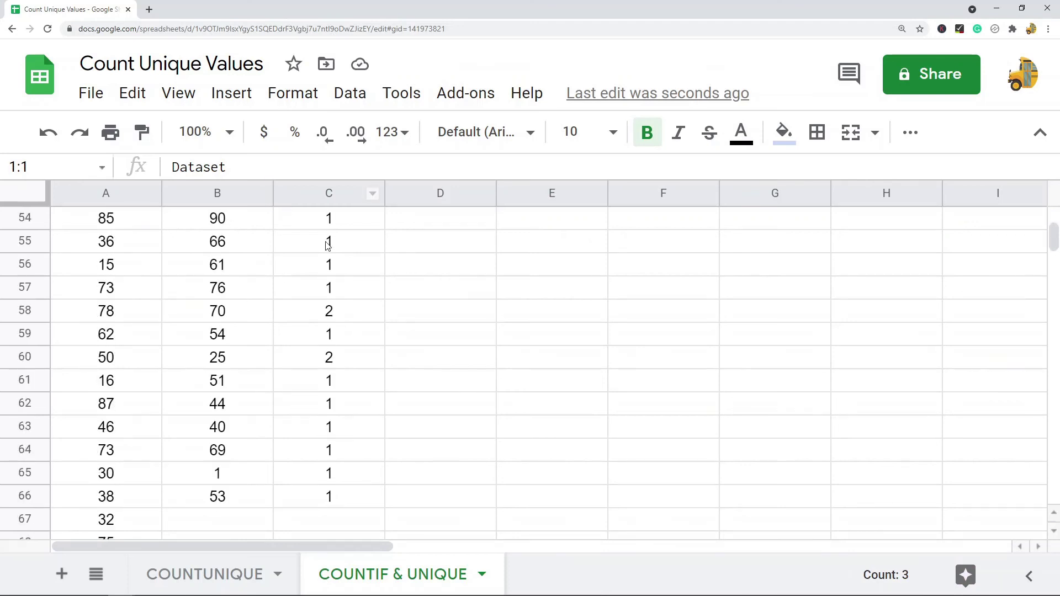
scroll(552, 397, up, 18)
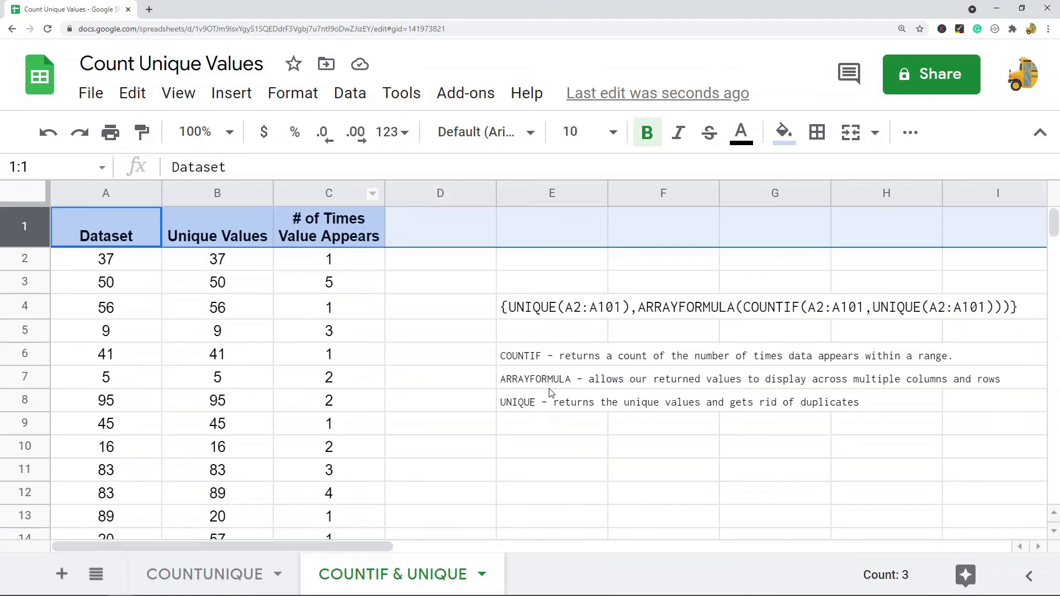
click(520, 451)
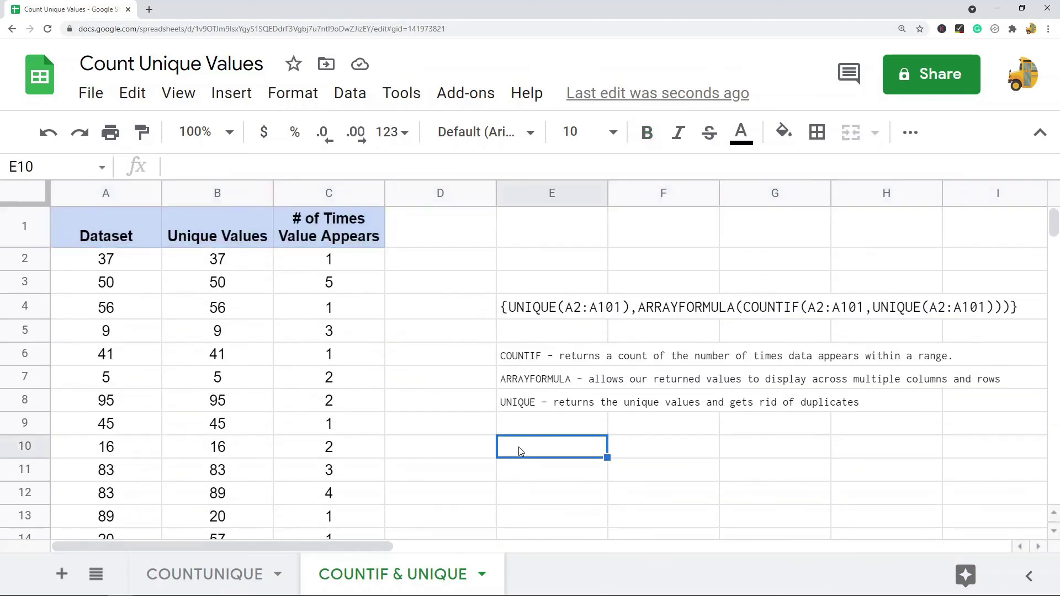
click(553, 406)
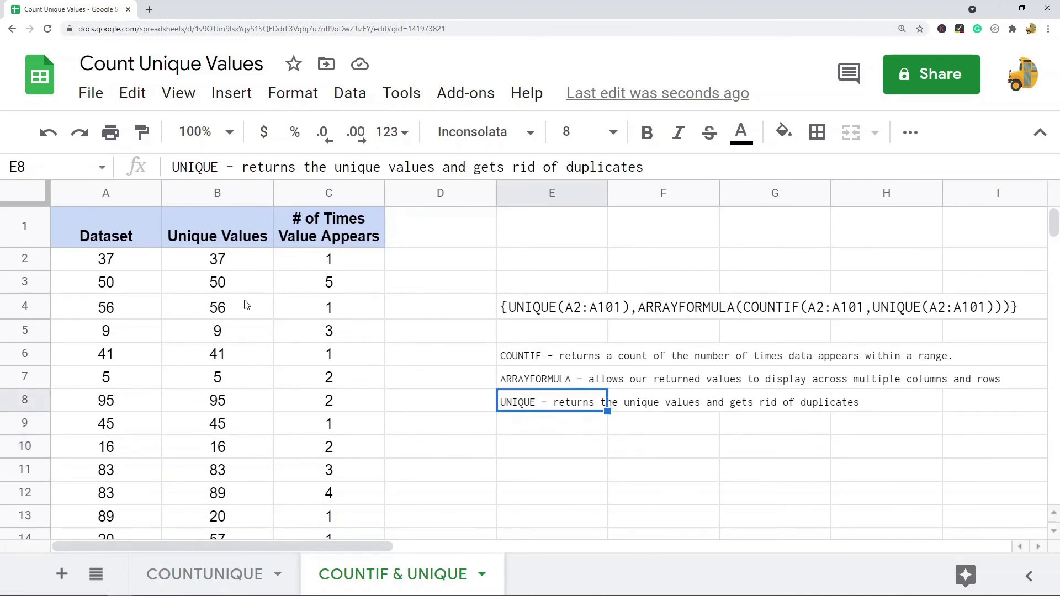
click(543, 381)
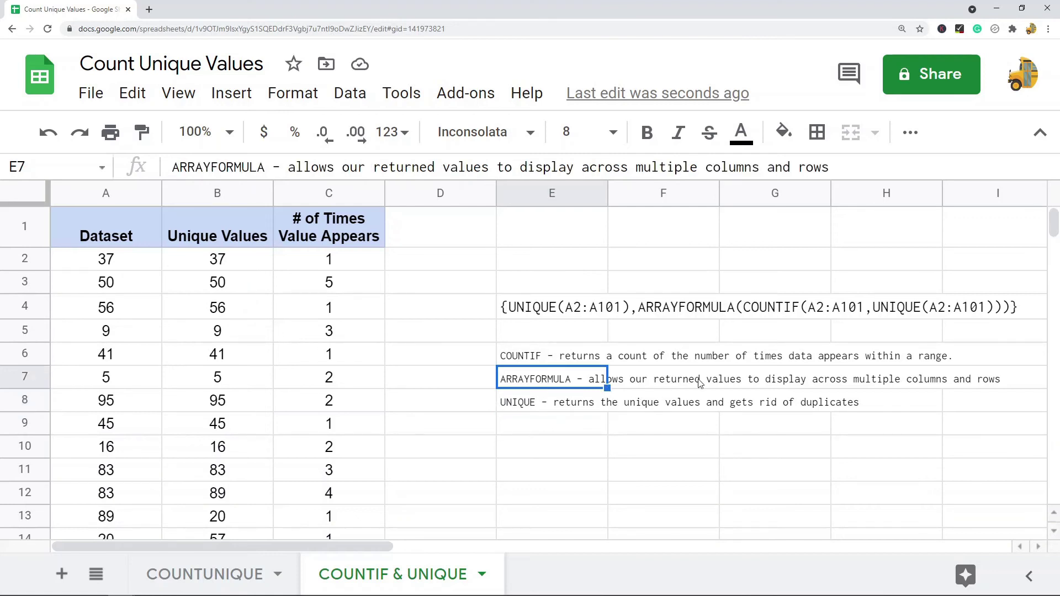
drag(233, 262, 330, 436)
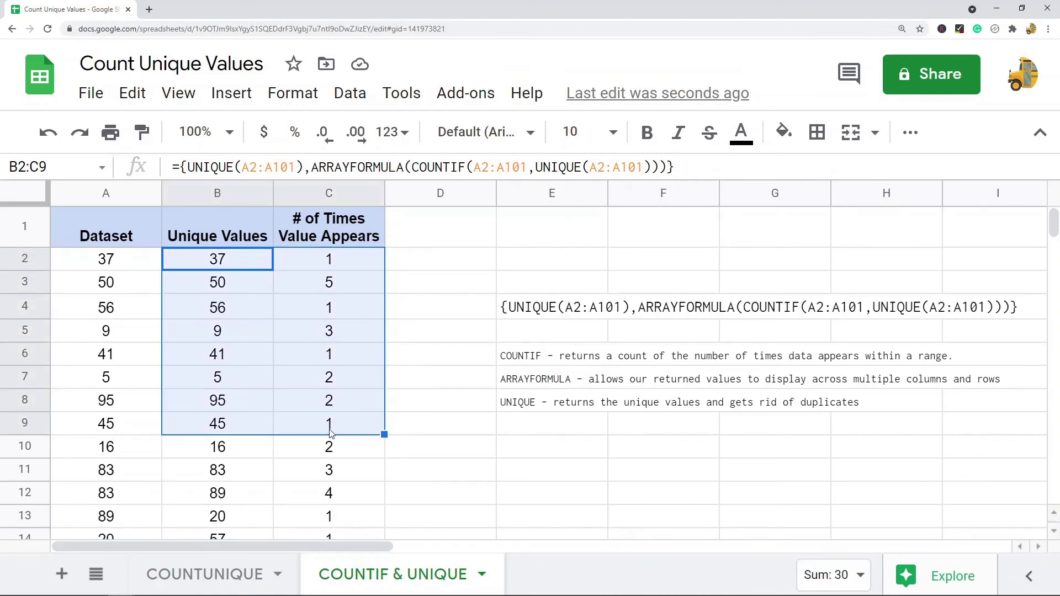
click(560, 448)
click(572, 362)
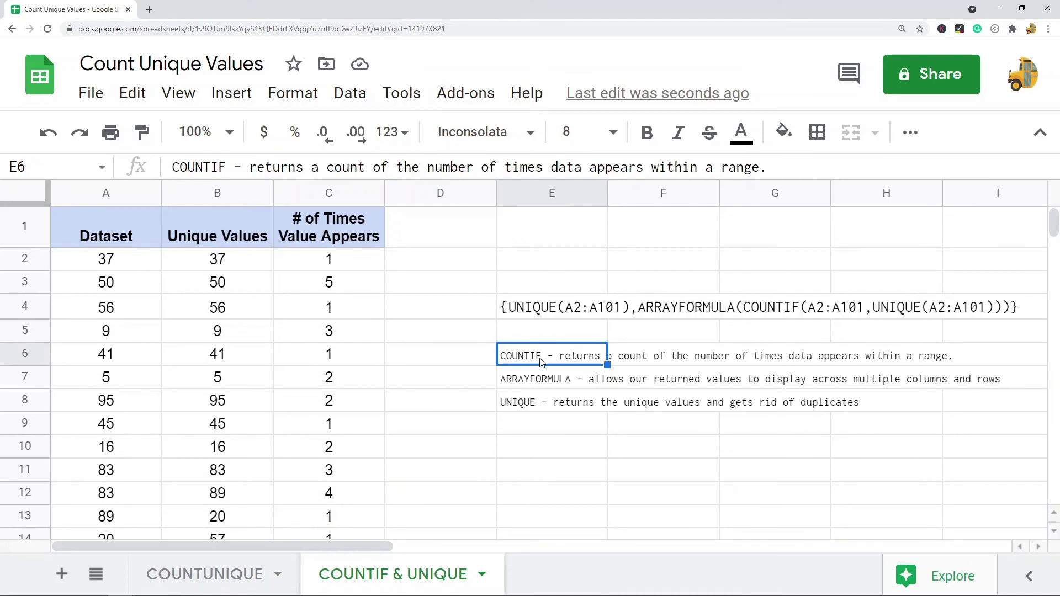
click(527, 410)
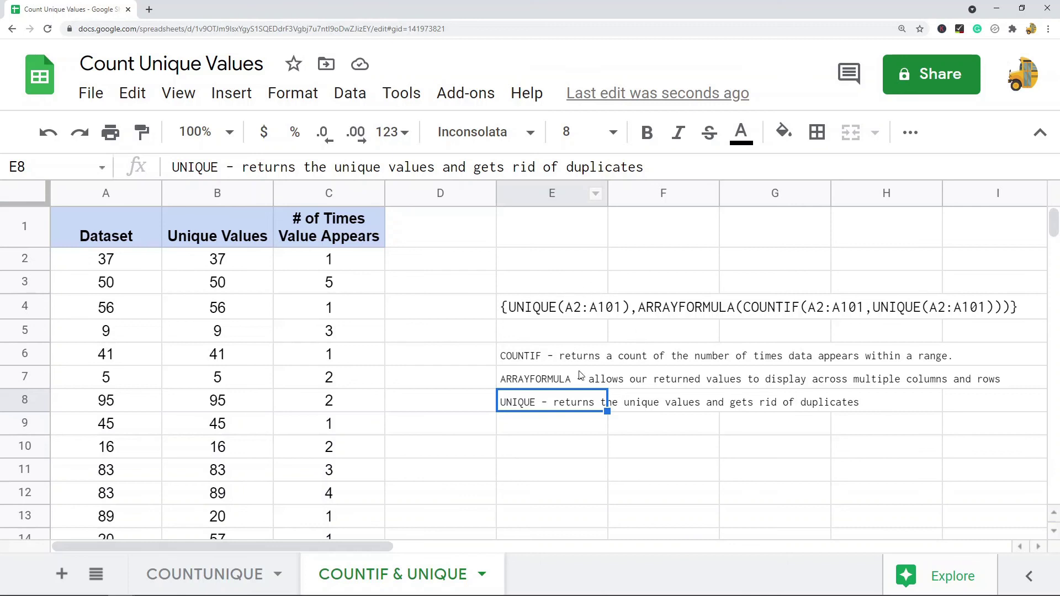
click(564, 313)
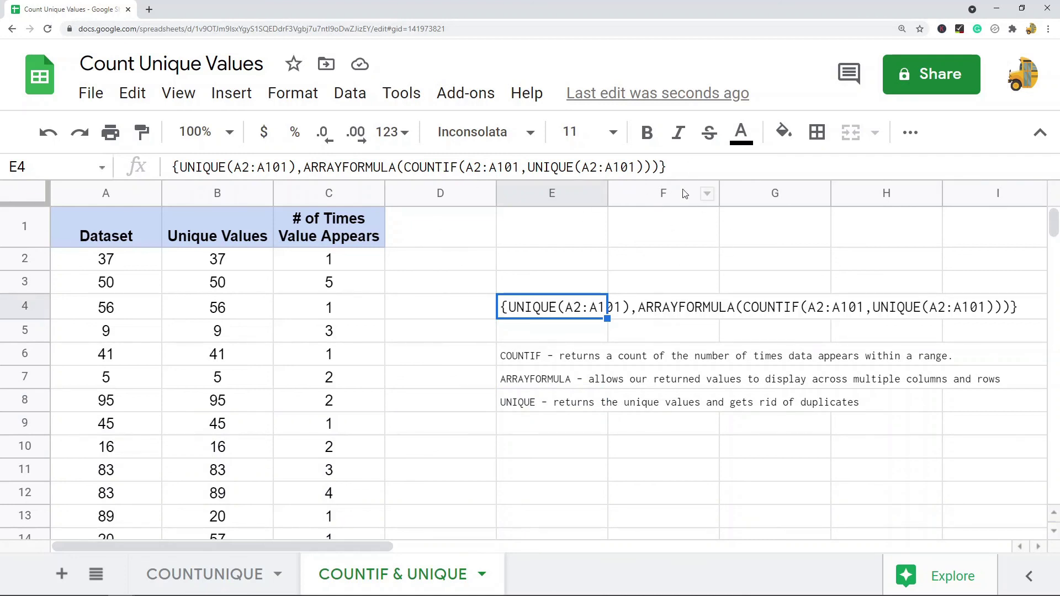
click(660, 168)
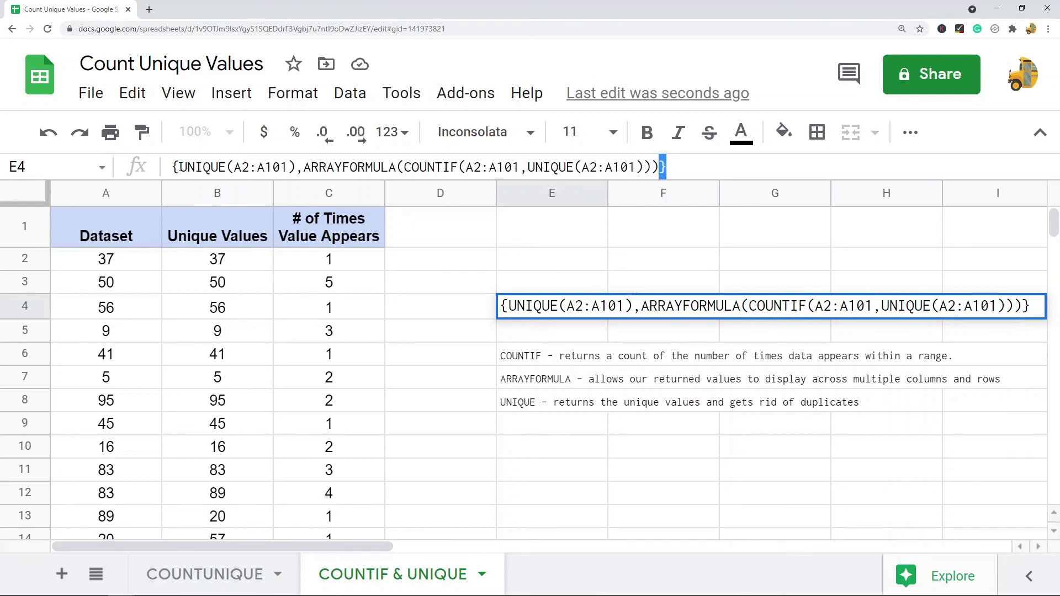
drag(178, 167, 170, 167)
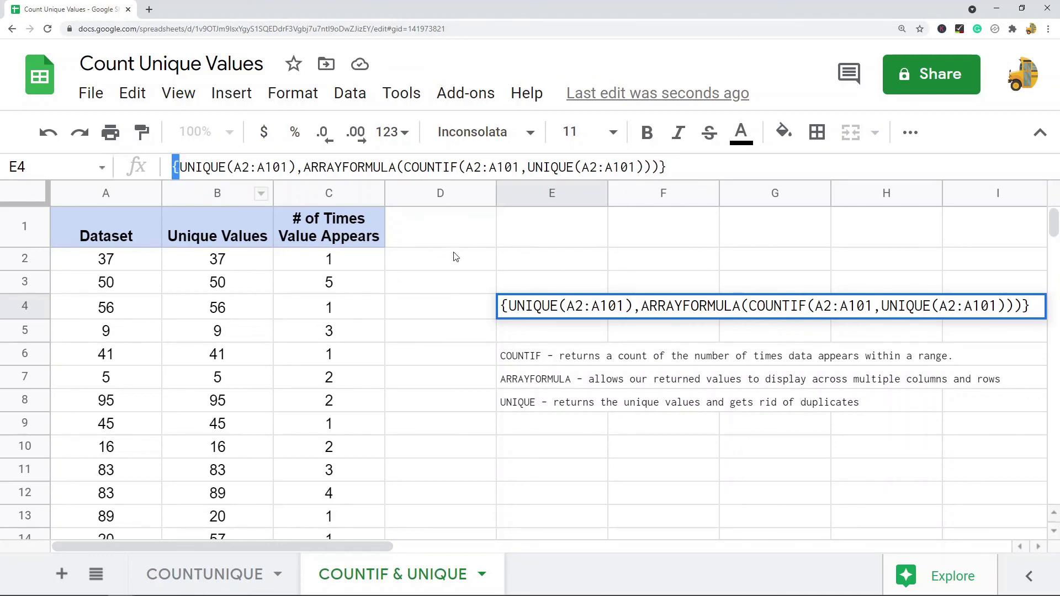
click(552, 448)
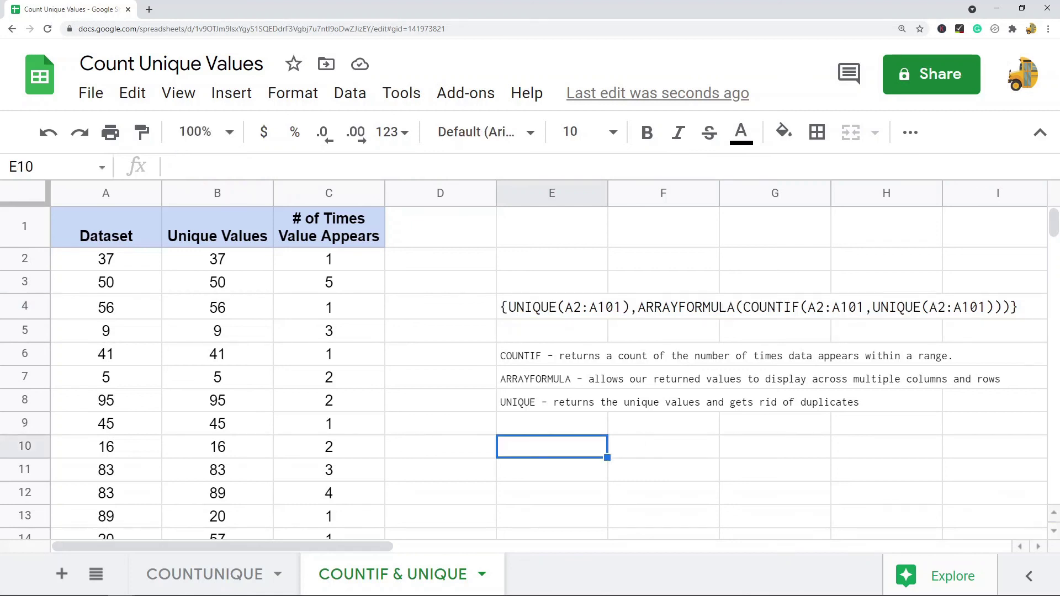